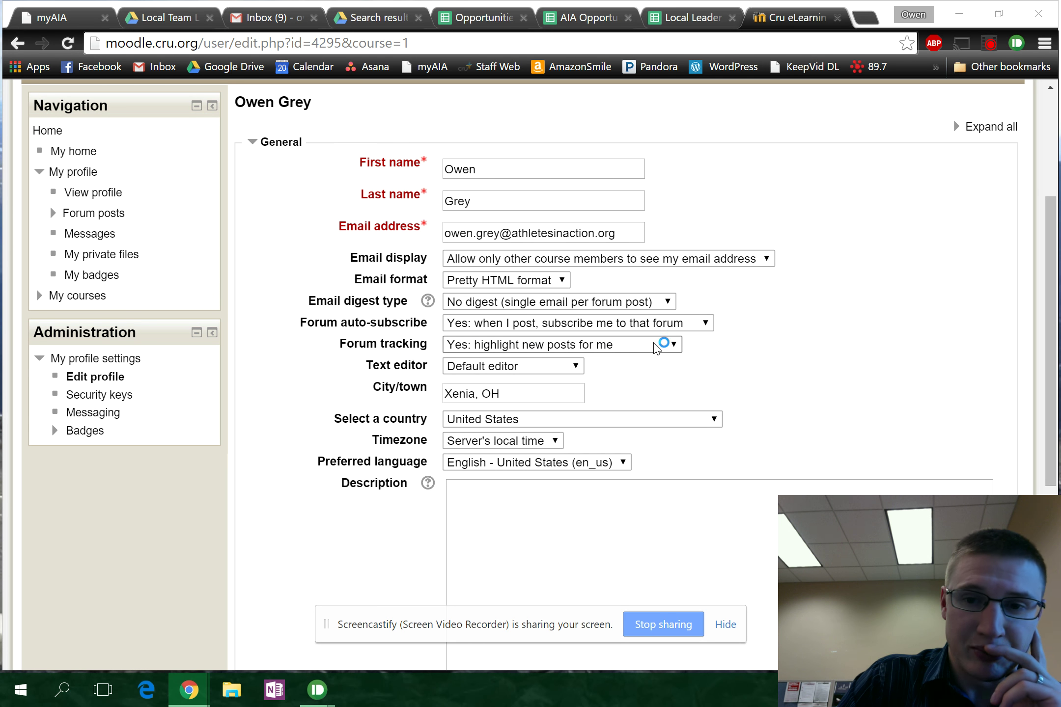
Set Forum auto-subscribe to 'No: don't automatically subscribe me to forums', keeping Email digest at No digest
{"action": "left_click", "coordinate": [705, 324]}
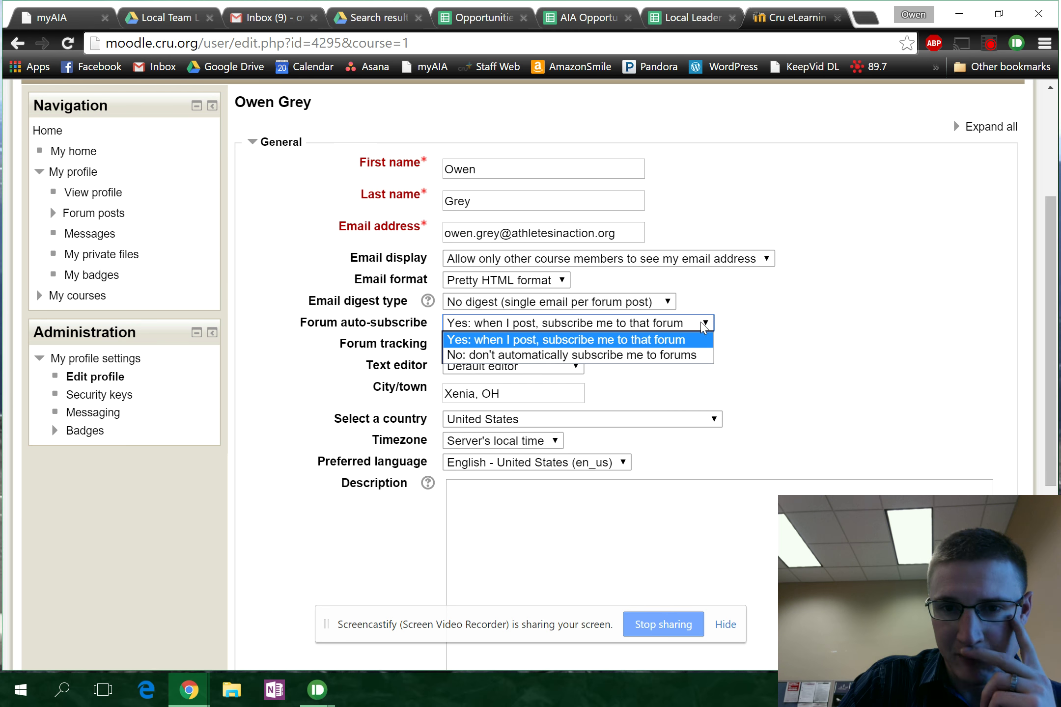
{"action": "left_click", "coordinate": [673, 356]}
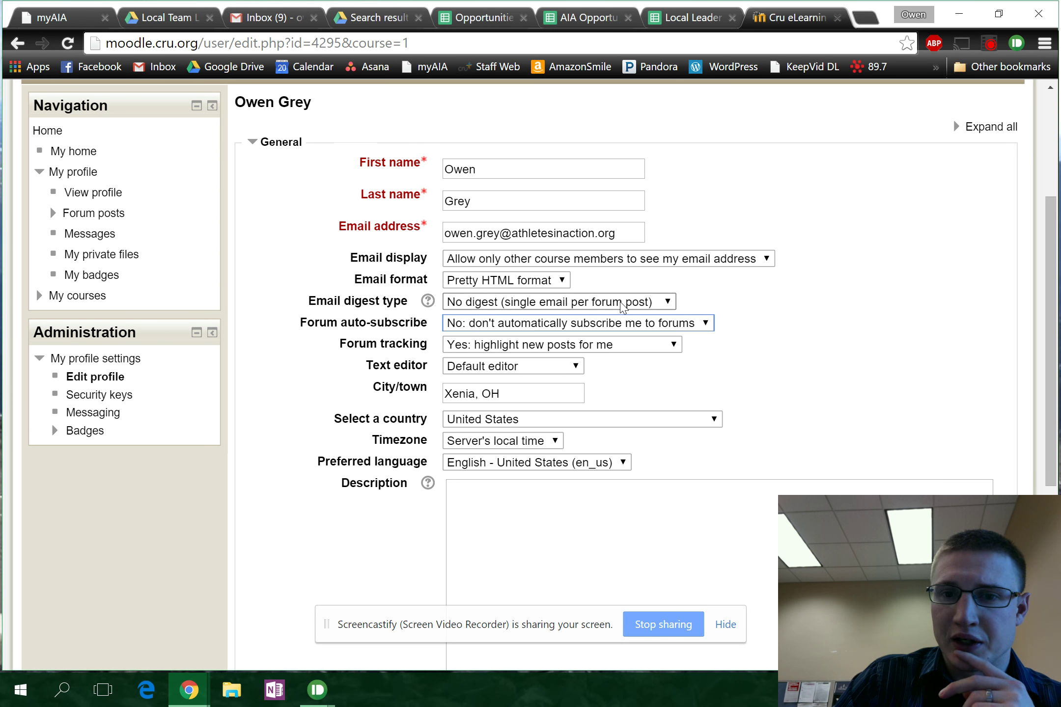
{"action": "left_click", "coordinate": [670, 301]}
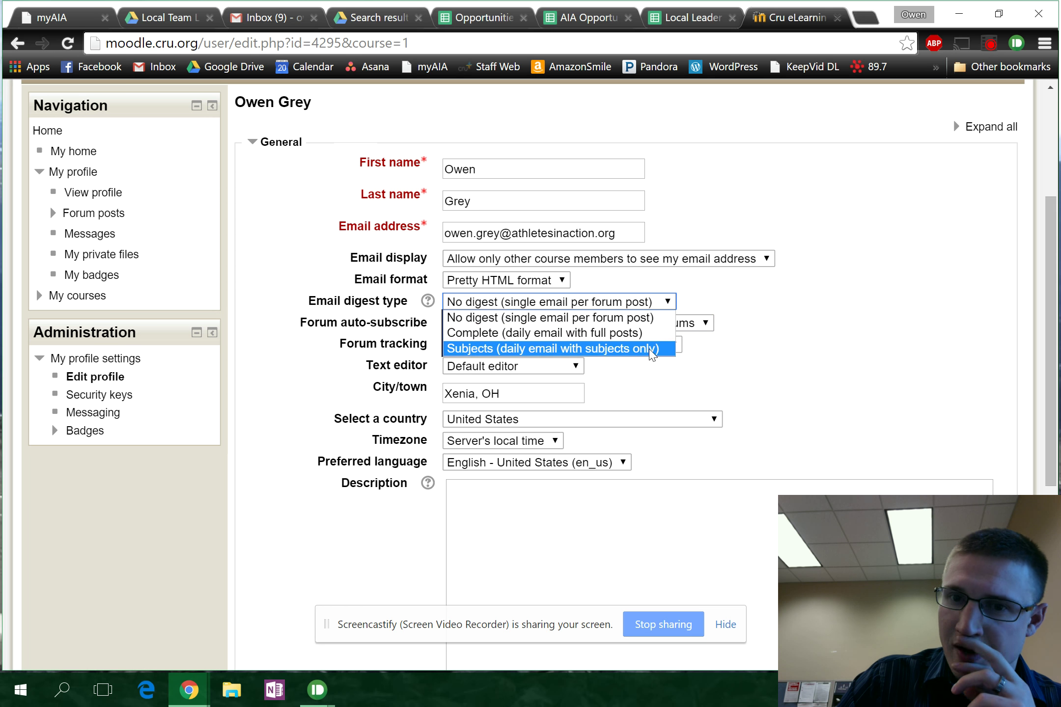
{"action": "left_click", "coordinate": [648, 320]}
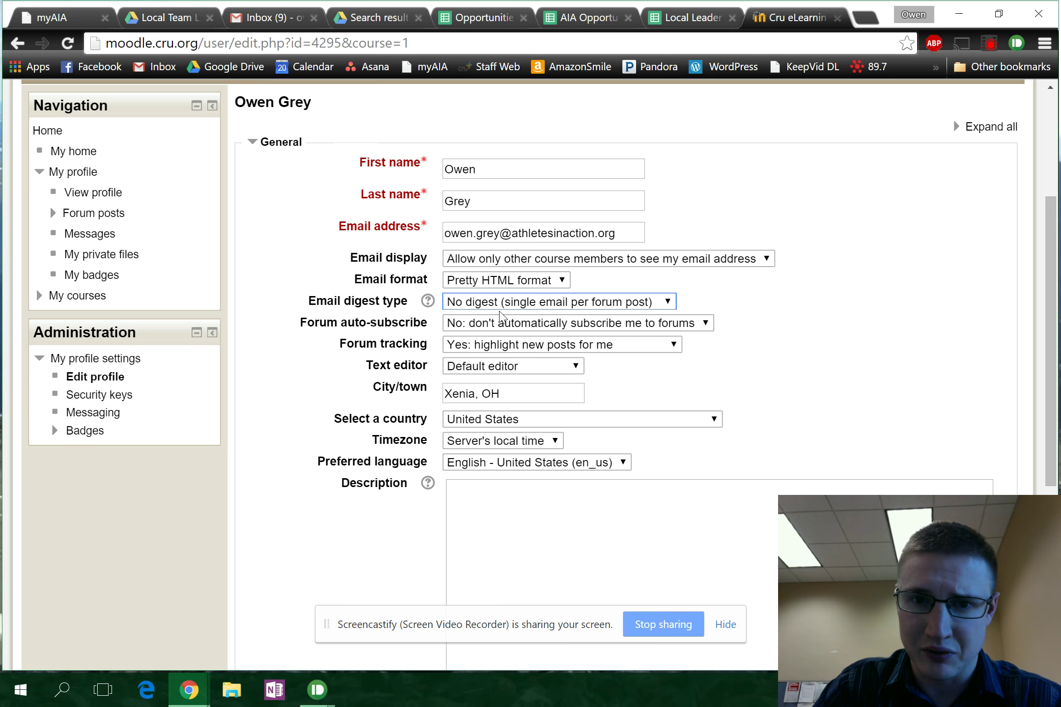
{"action": "scroll", "coordinate": [701, 293], "scroll_direction": "up", "scroll_amount": 3}
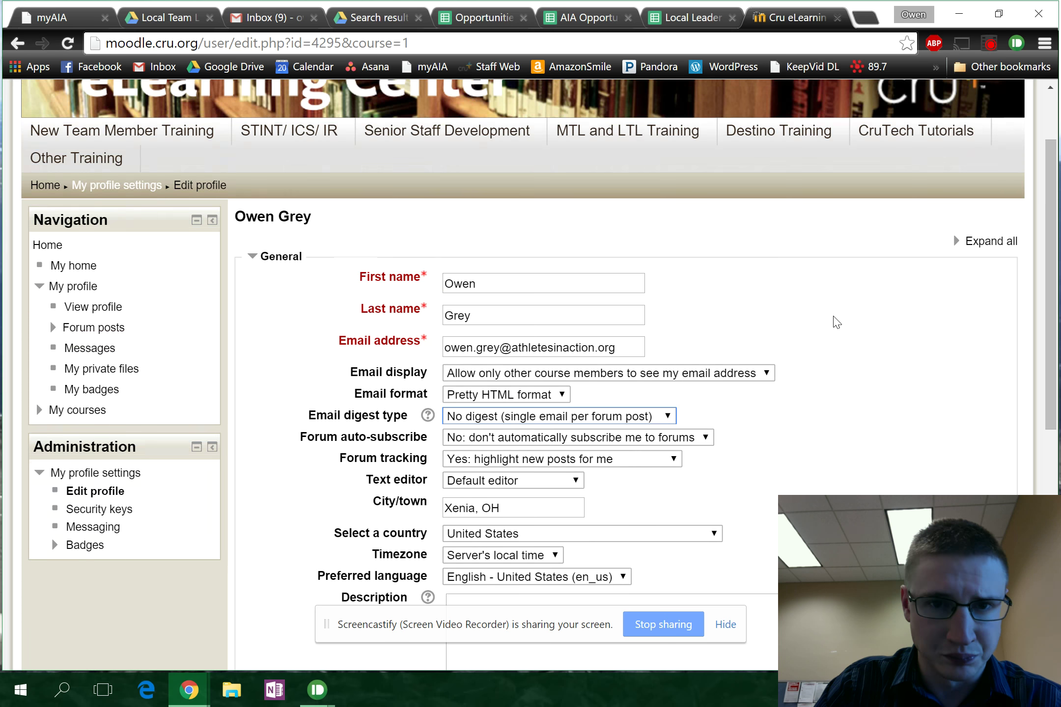
{"action": "scroll", "coordinate": [833, 324], "scroll_direction": "down", "scroll_amount": 2}
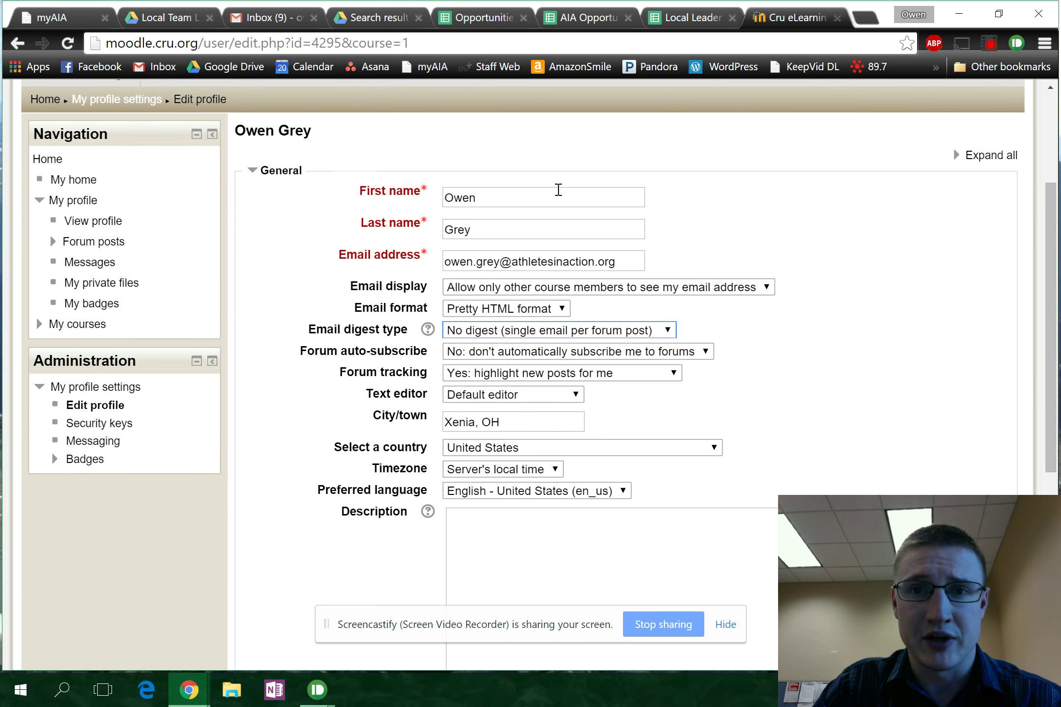
In the Gmail inbox, search mail for 'moodle', accepting the correction of the misspelled 'moddle'
{"action": "left_click", "coordinate": [271, 20]}
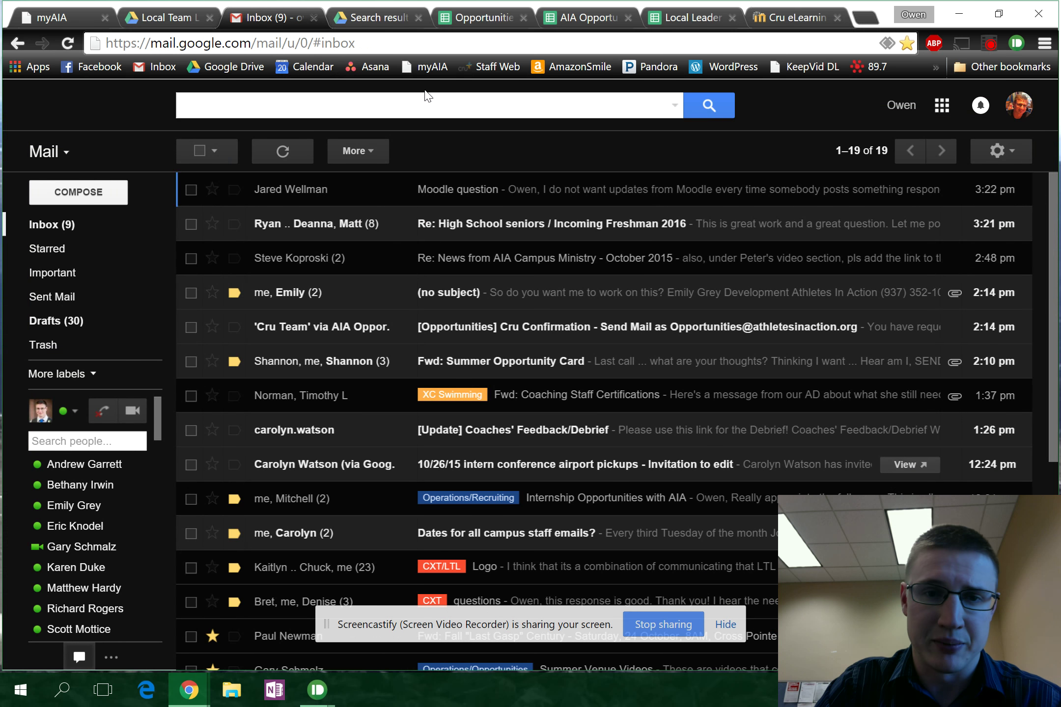
{"action": "left_click", "coordinate": [524, 103]}
{"action": "type", "text": "moddle"}
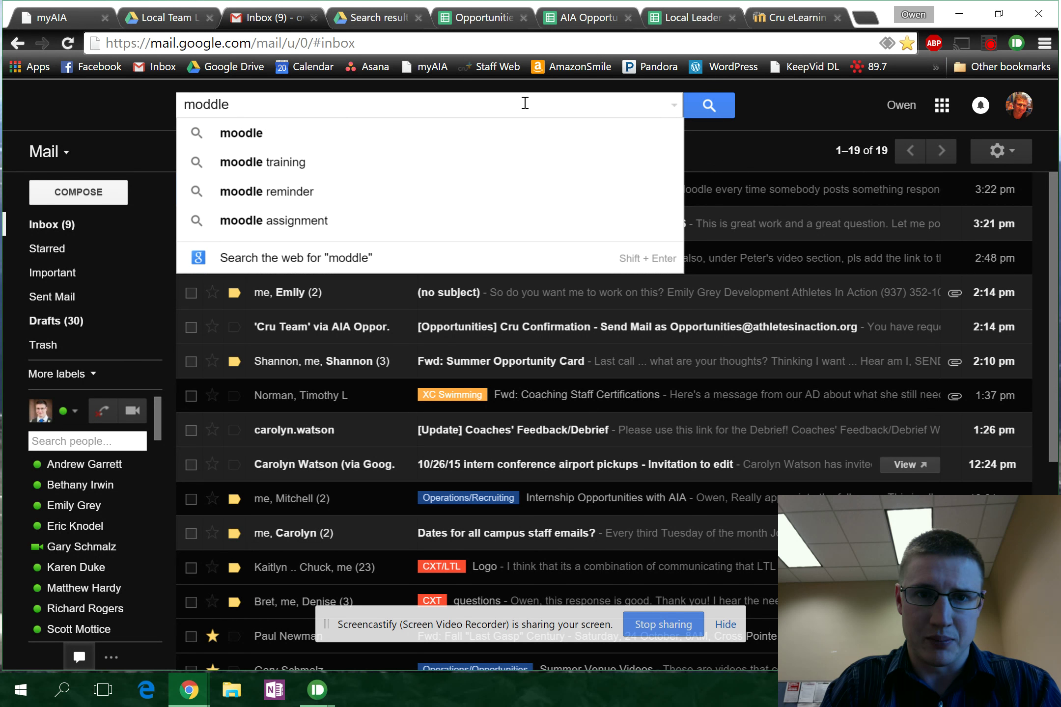
{"action": "key", "text": "Return"}
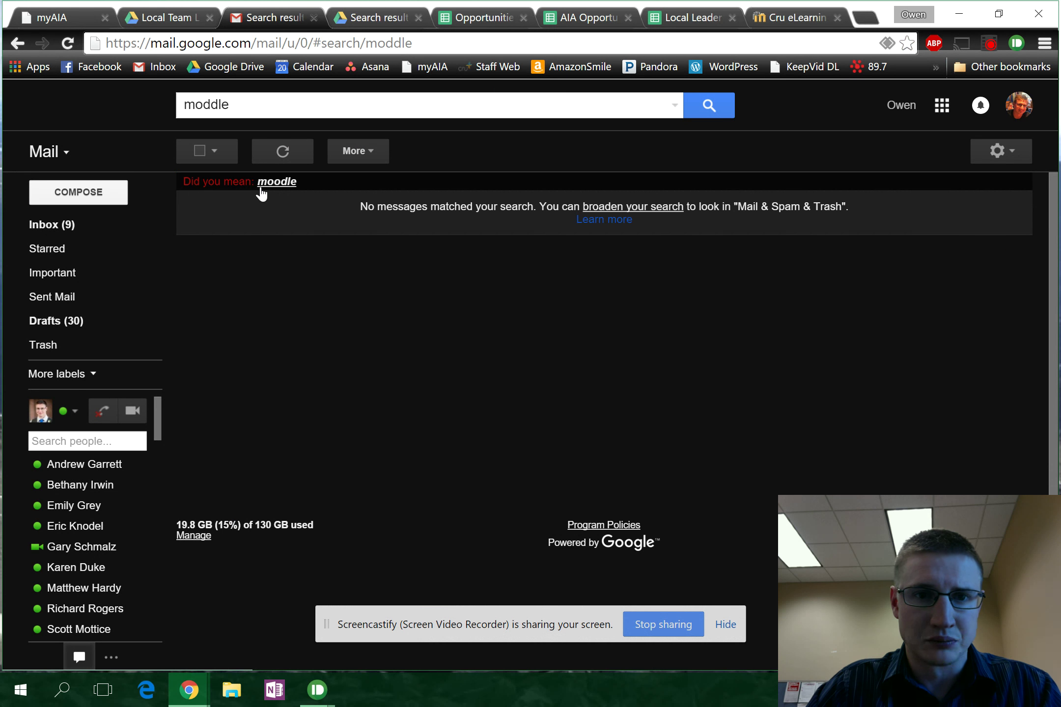
{"action": "left_click", "coordinate": [273, 183]}
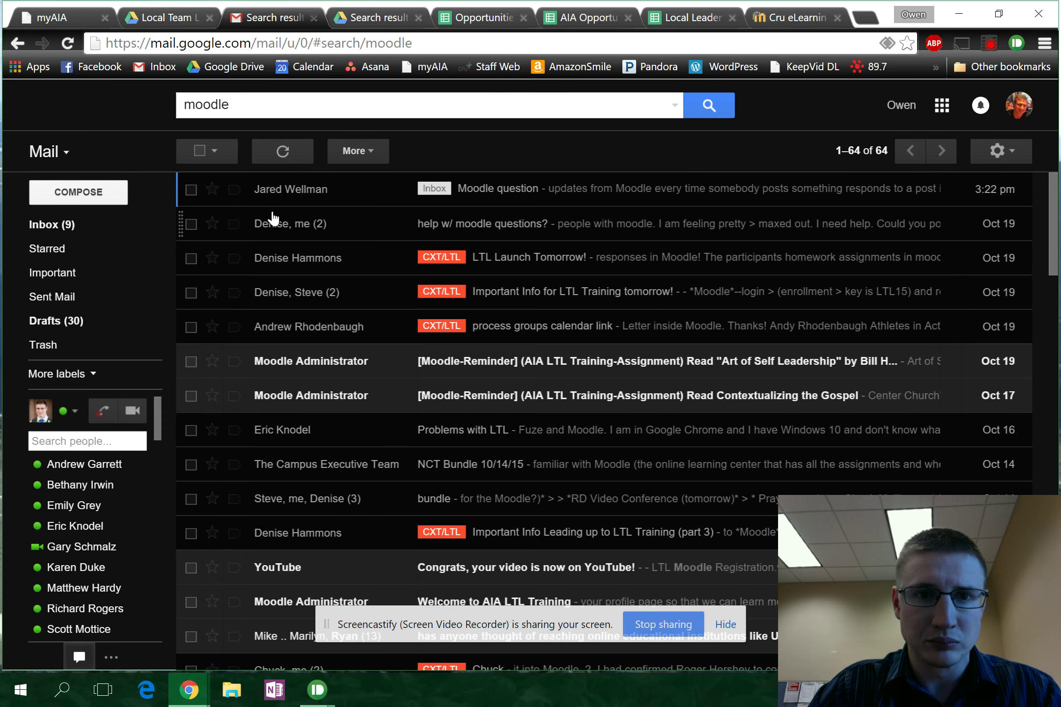
Open the 'Welcome to AIA LTL Training' email, select the sender's address, and show advanced search options
{"action": "scroll", "coordinate": [548, 196], "scroll_direction": "down", "scroll_amount": 1}
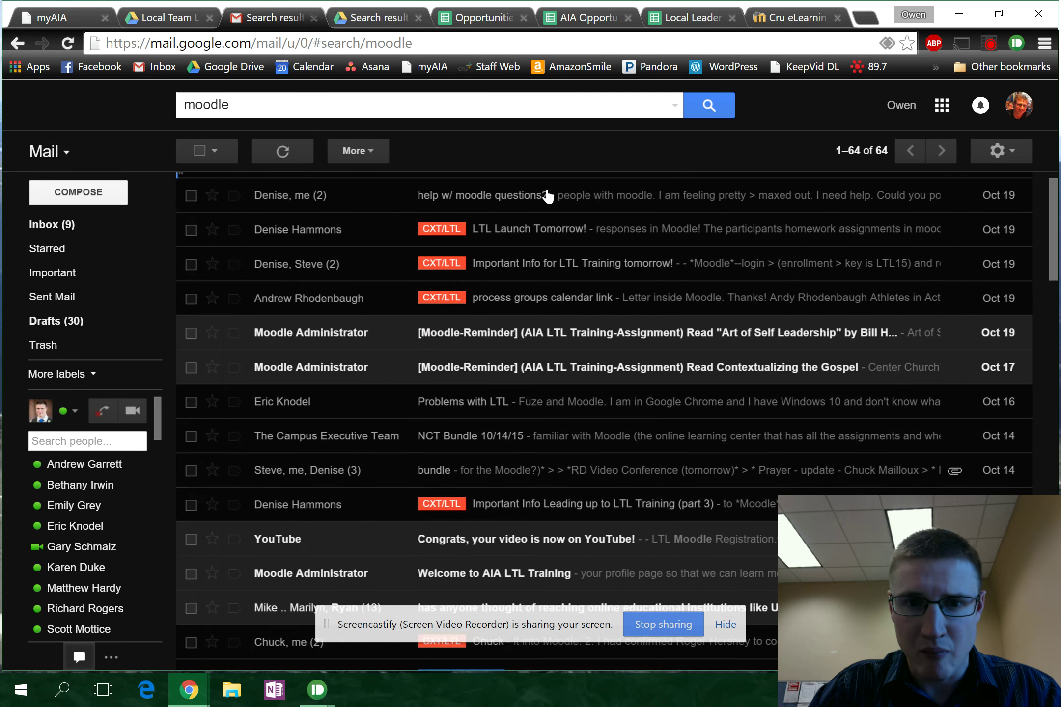
{"action": "scroll", "coordinate": [524, 191], "scroll_direction": "down", "scroll_amount": 2}
{"action": "scroll", "coordinate": [491, 206], "scroll_direction": "up", "scroll_amount": 2}
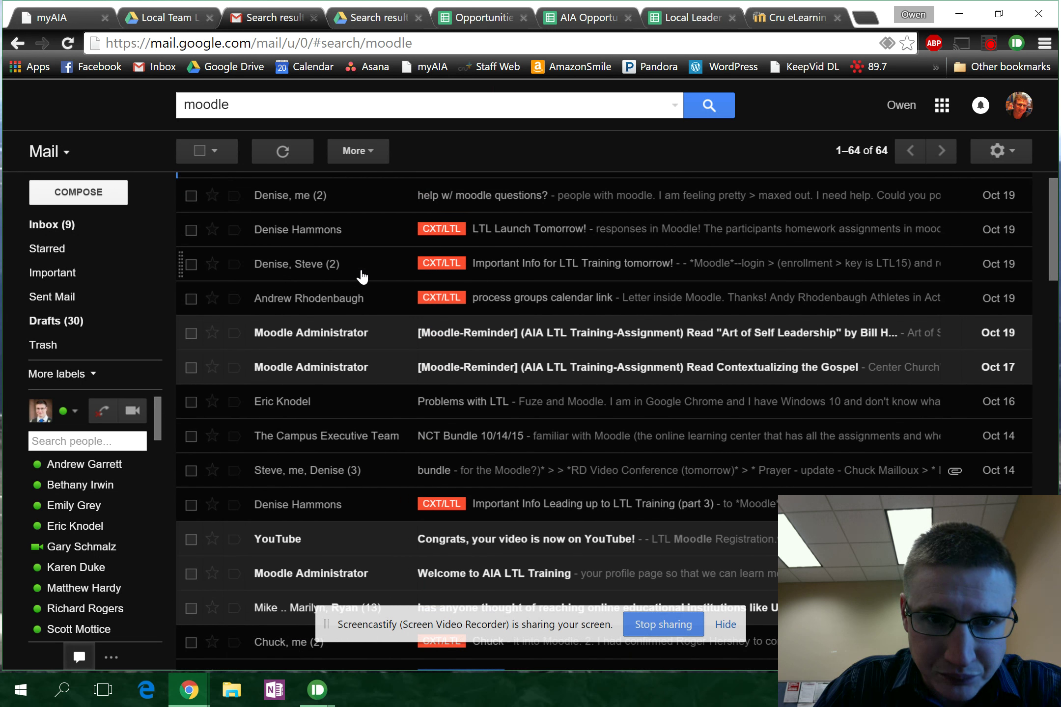
{"action": "scroll", "coordinate": [383, 341], "scroll_direction": "down", "scroll_amount": 5}
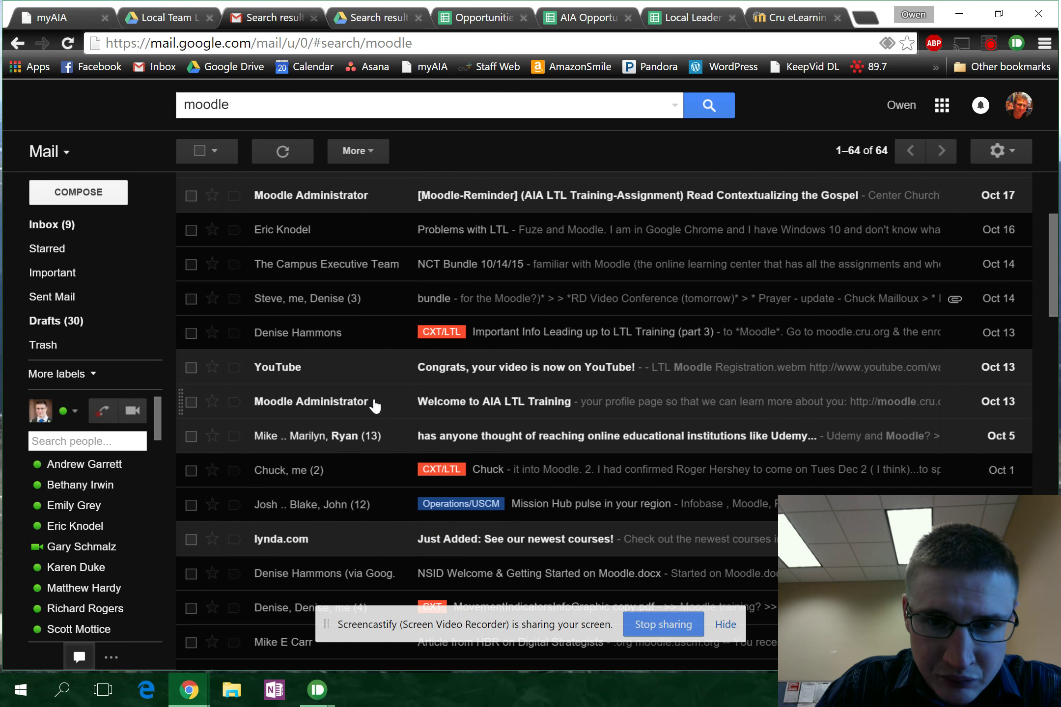
{"action": "left_click", "coordinate": [374, 406]}
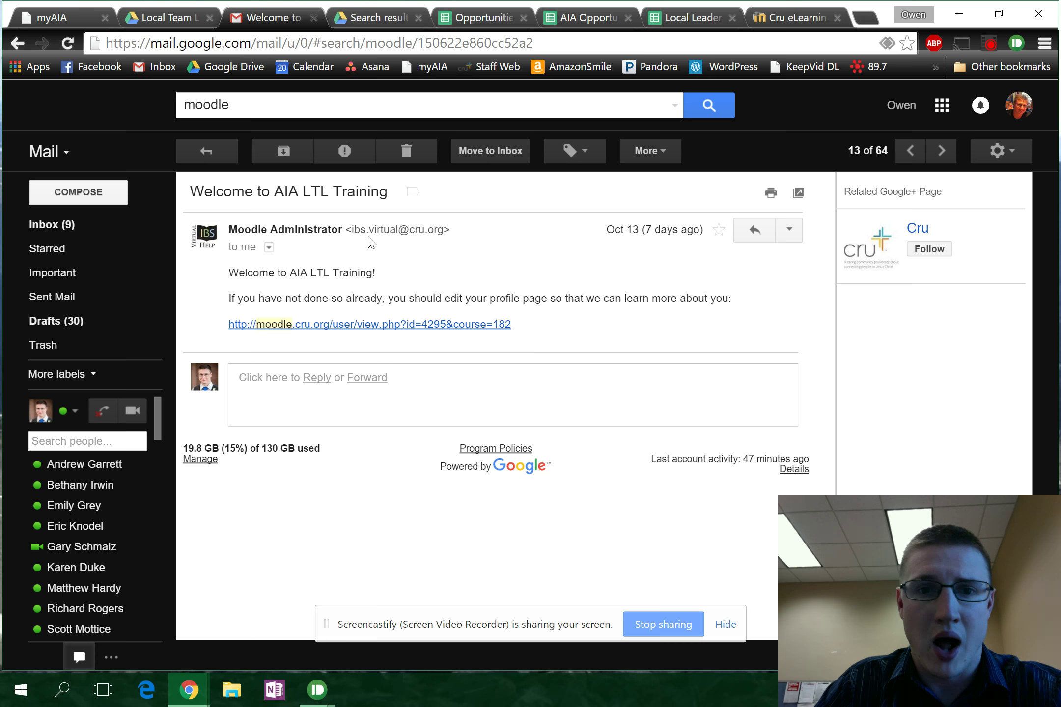
{"action": "left_click_drag", "start_coordinate": [352, 230], "coordinate": [444, 230]}
{"action": "key", "text": "ctrl+c"}
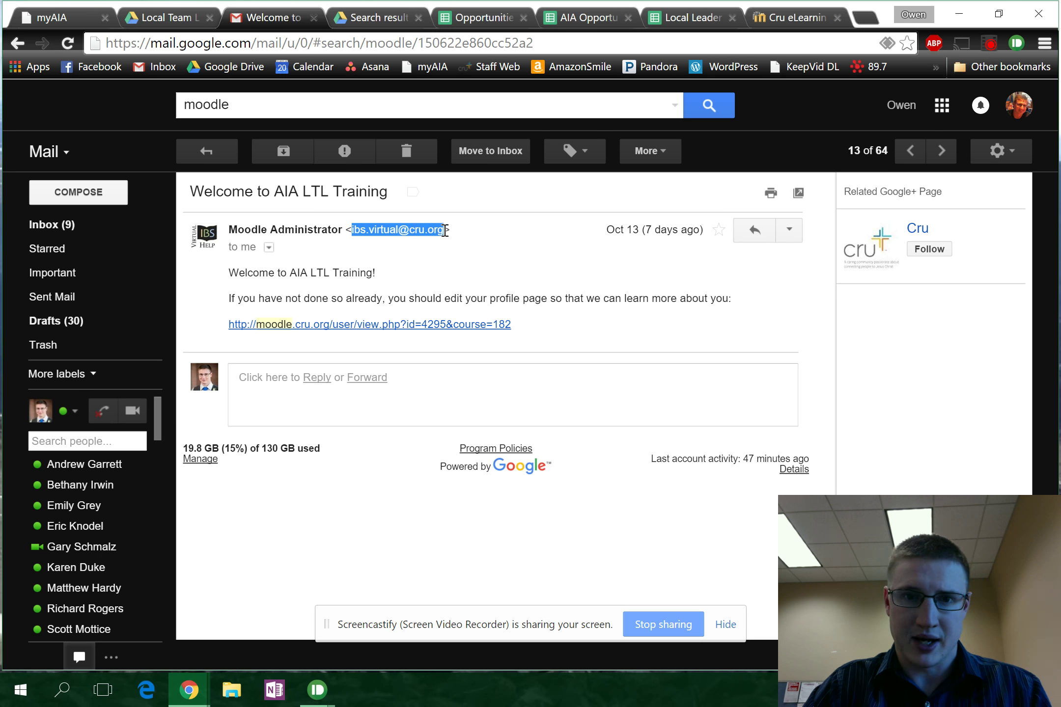
{"action": "left_click", "coordinate": [673, 103]}
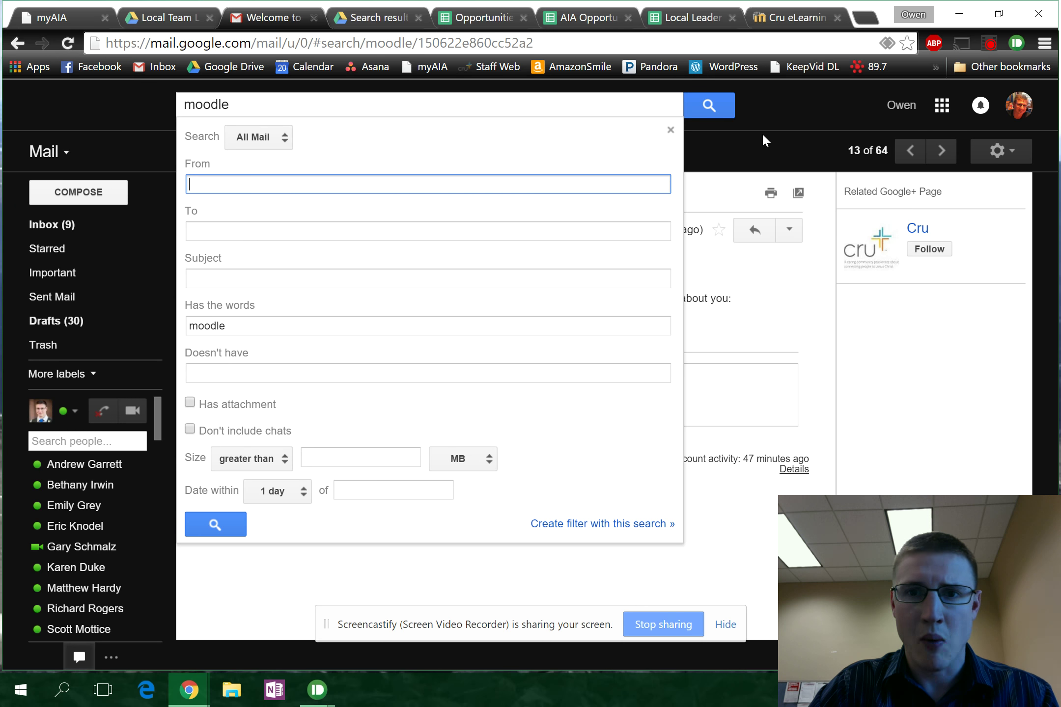
Close the search options and expand the full label list to locate the LTL label
{"action": "left_click", "coordinate": [671, 129]}
{"action": "left_click", "coordinate": [79, 376]}
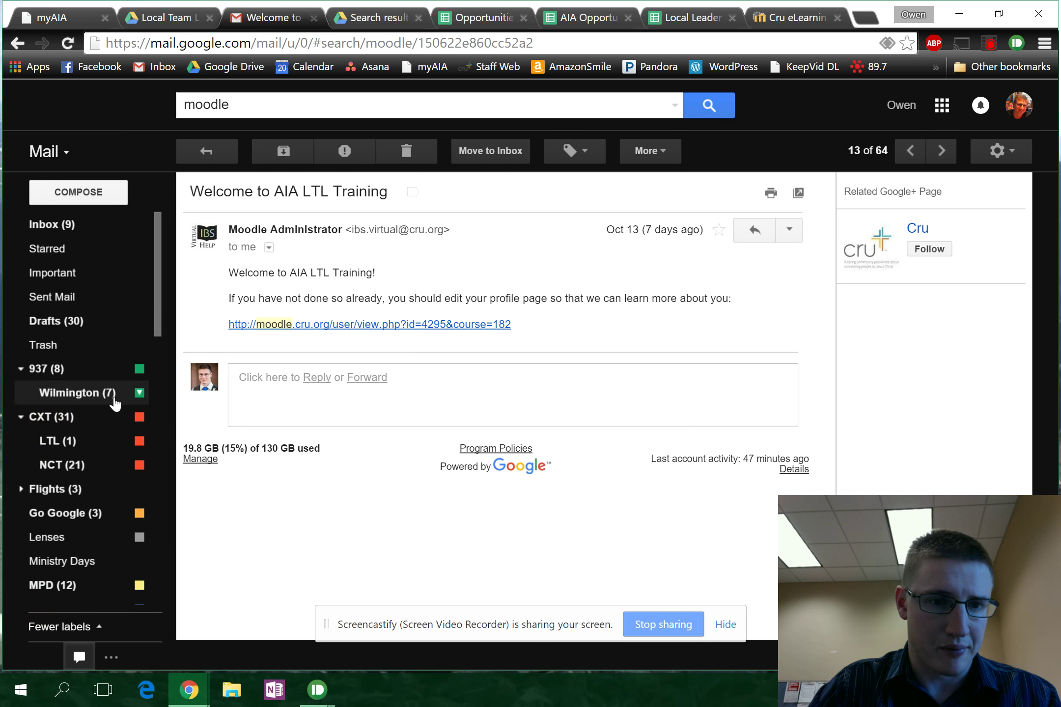
{"action": "scroll", "coordinate": [78, 383], "scroll_direction": "down", "scroll_amount": 8}
{"action": "scroll", "coordinate": [77, 380], "scroll_direction": "up", "scroll_amount": 8}
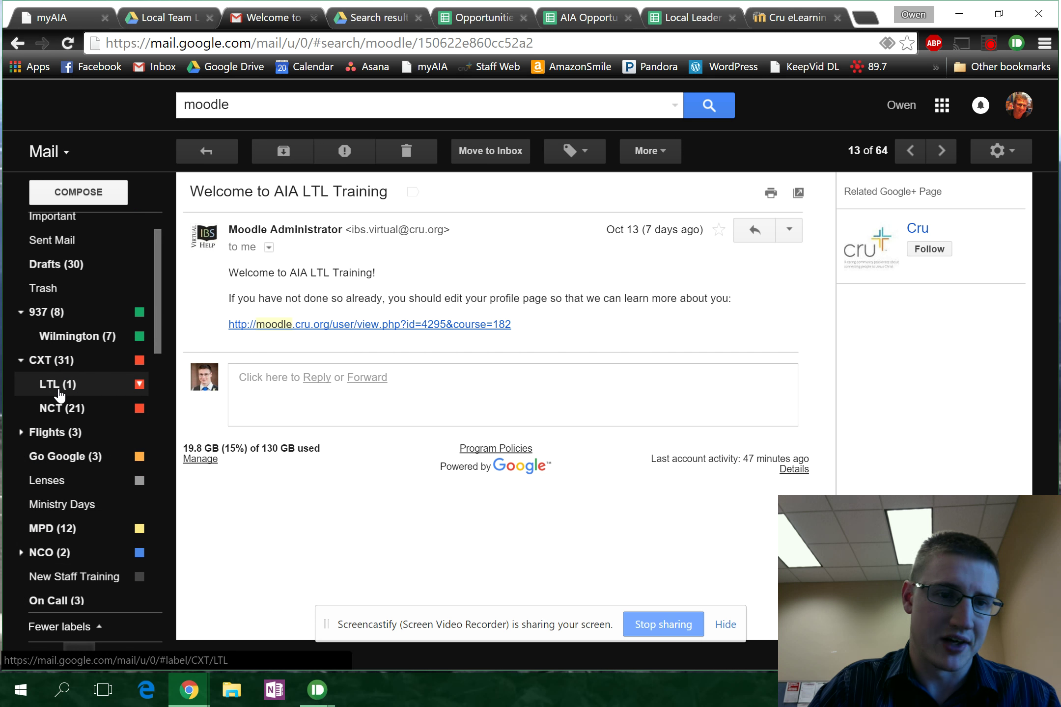
{"action": "scroll", "coordinate": [77, 386], "scroll_direction": "up", "scroll_amount": 2}
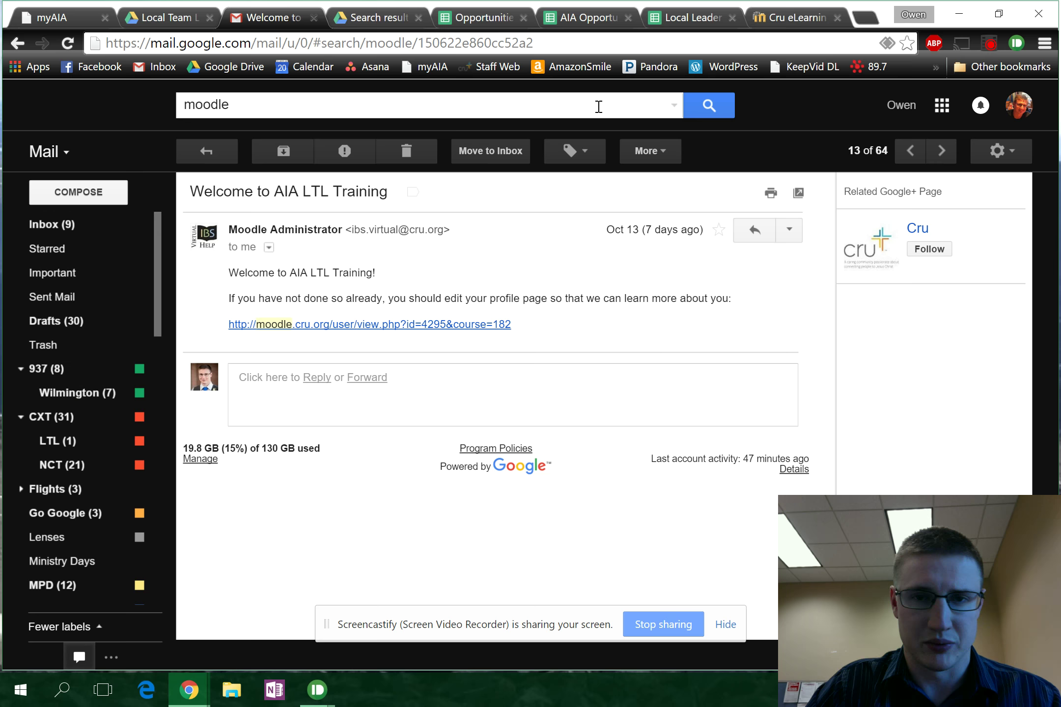
{"action": "scroll", "coordinate": [79, 383], "scroll_direction": "down", "scroll_amount": 15}
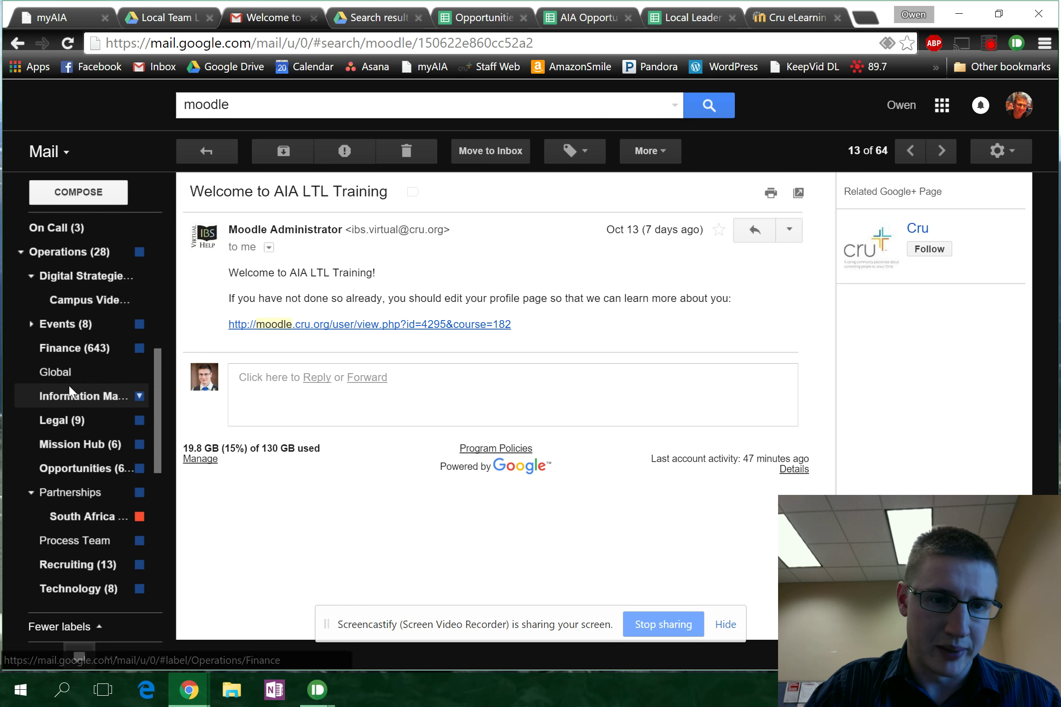
{"action": "scroll", "coordinate": [69, 297], "scroll_direction": "down", "scroll_amount": 2}
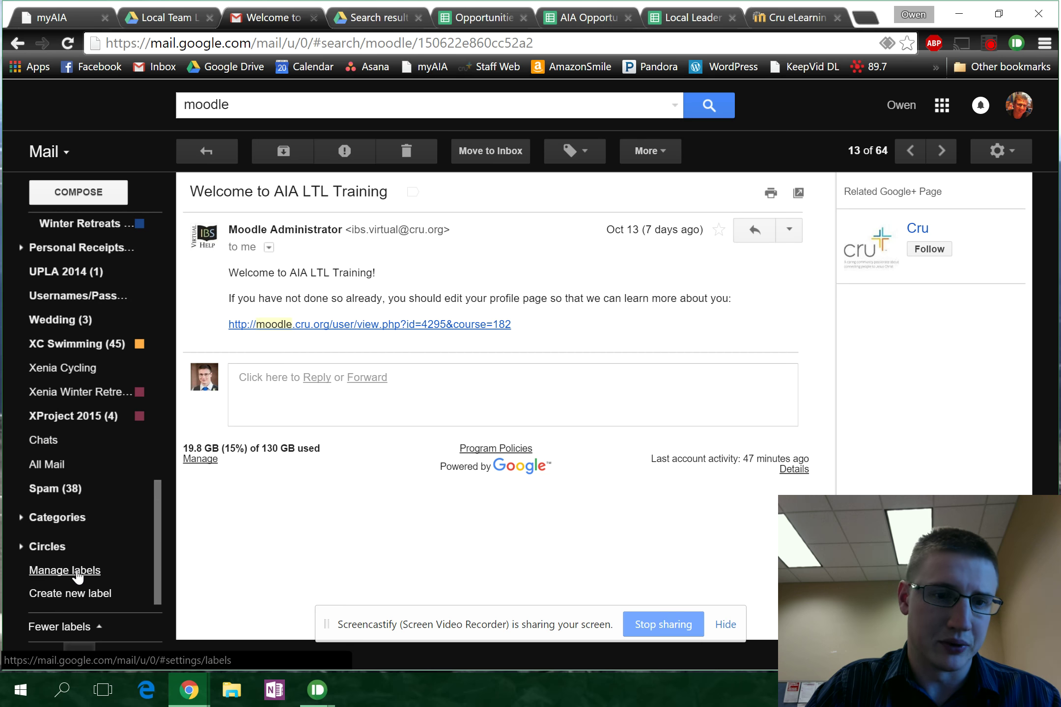
{"action": "mouse_move", "coordinate": [146, 545]}
{"action": "left_click_drag", "start_coordinate": [158, 543], "coordinate": [166, 221]}
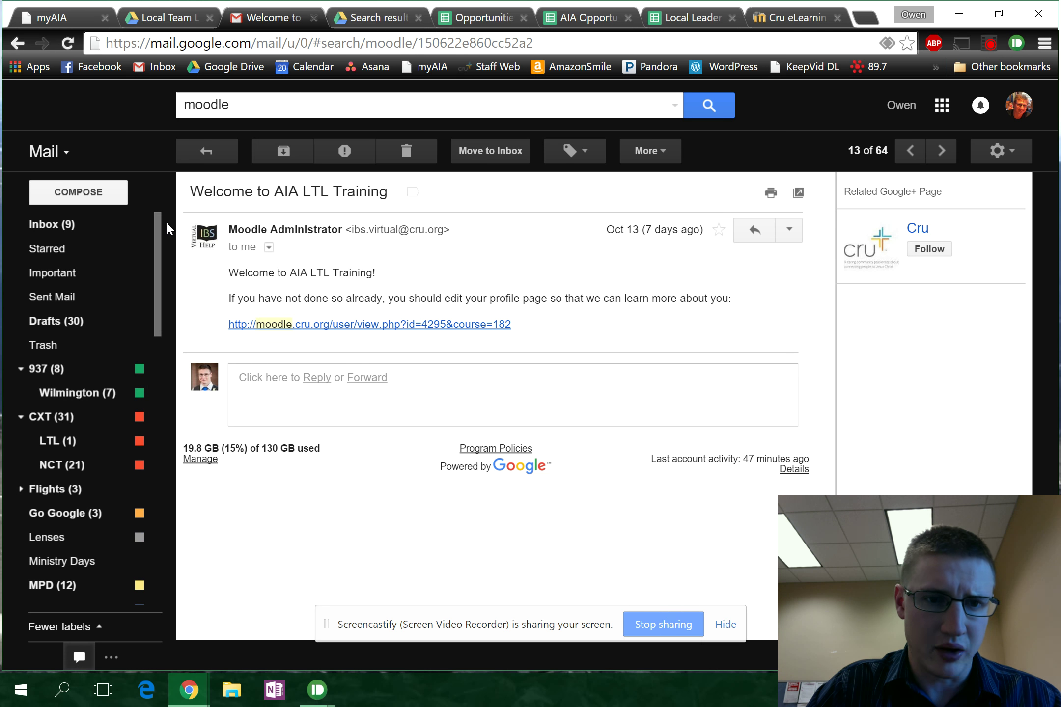
Check the LTL label's options without changing its colour, then reopen advanced search for 'moodle'
{"action": "left_click", "coordinate": [140, 440]}
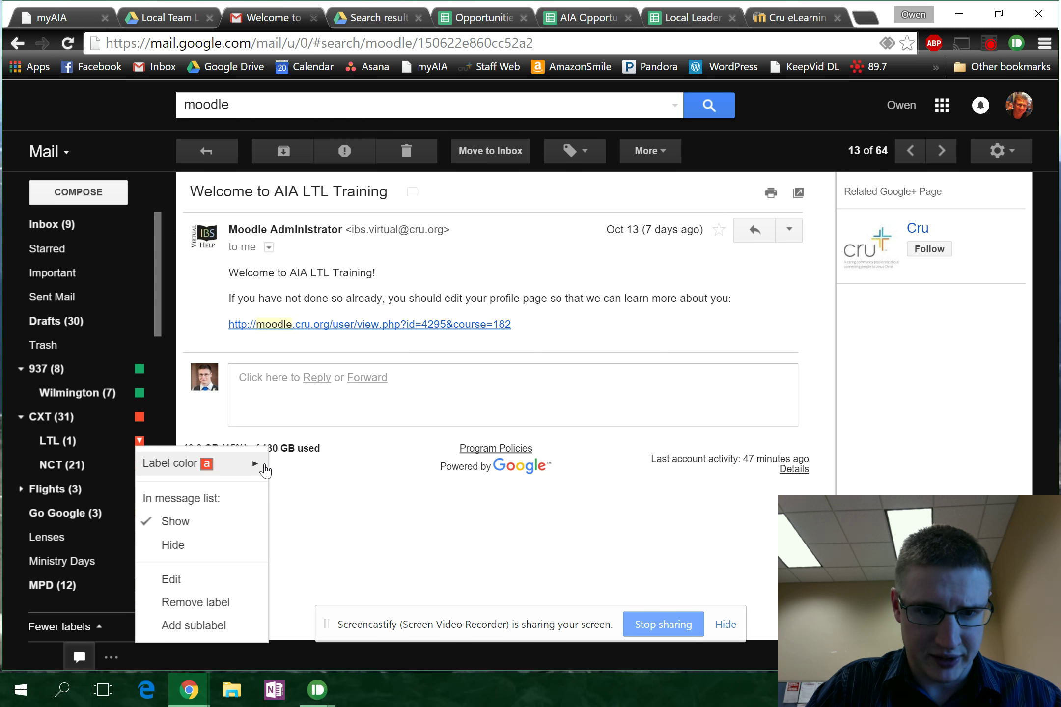
{"action": "mouse_move", "coordinate": [248, 471]}
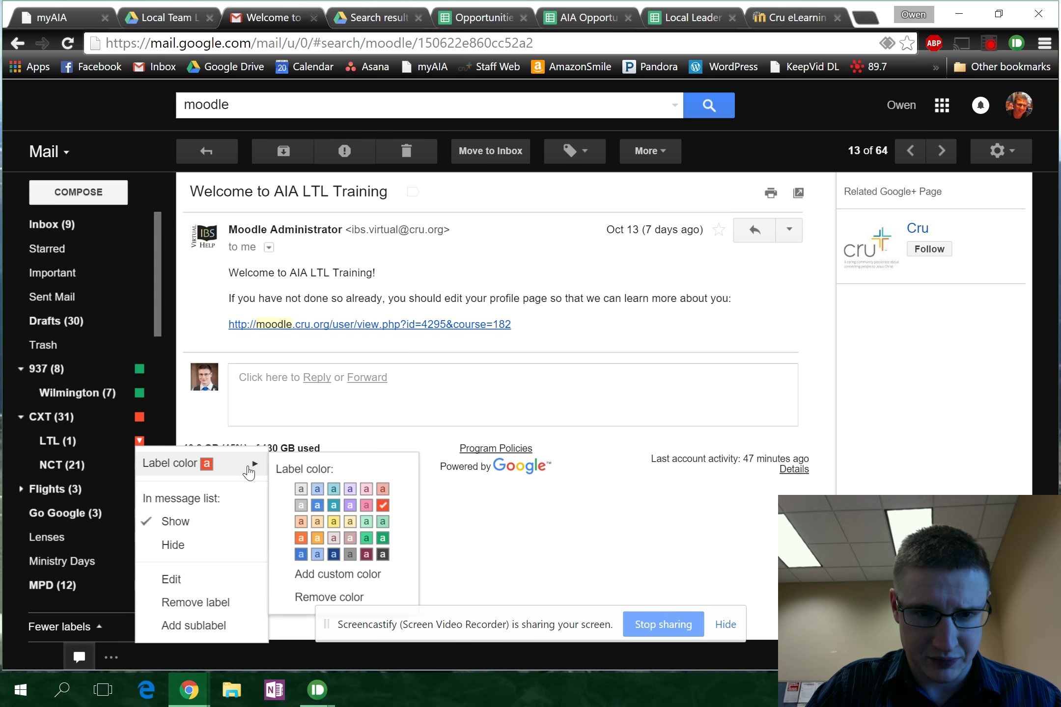
{"action": "left_click", "coordinate": [479, 516]}
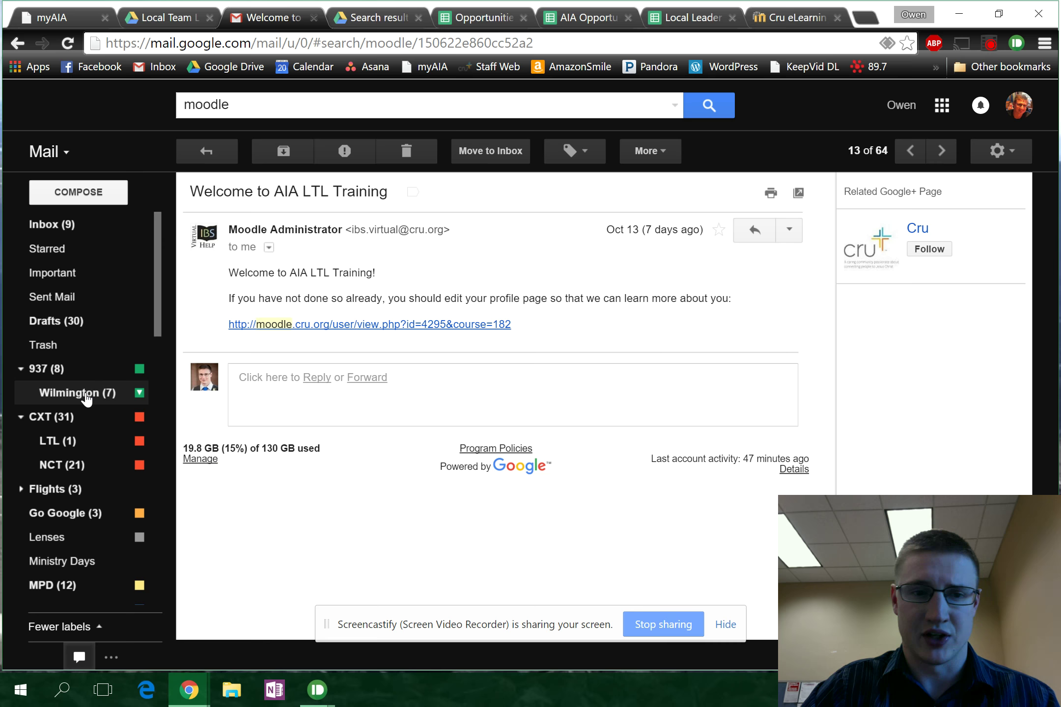
{"action": "left_click", "coordinate": [674, 106]}
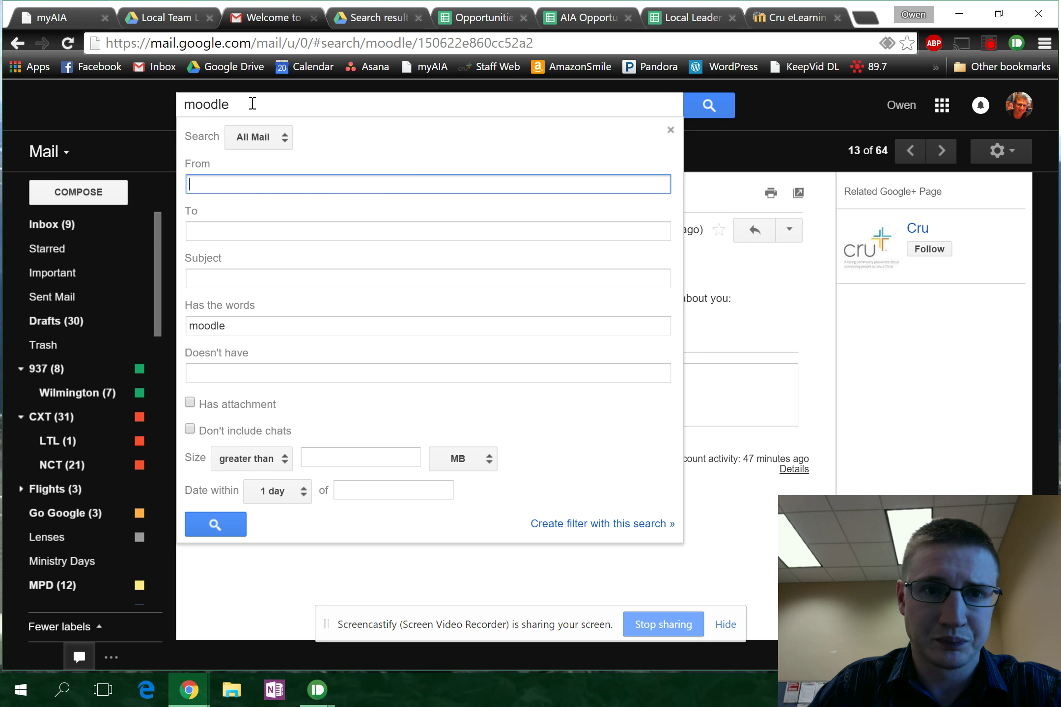
Build a search for the Moodle sender's address containing 'Moodle' and create a filter from it
{"action": "triple_click", "coordinate": [272, 107]}
{"action": "key", "text": "BackSpace"}
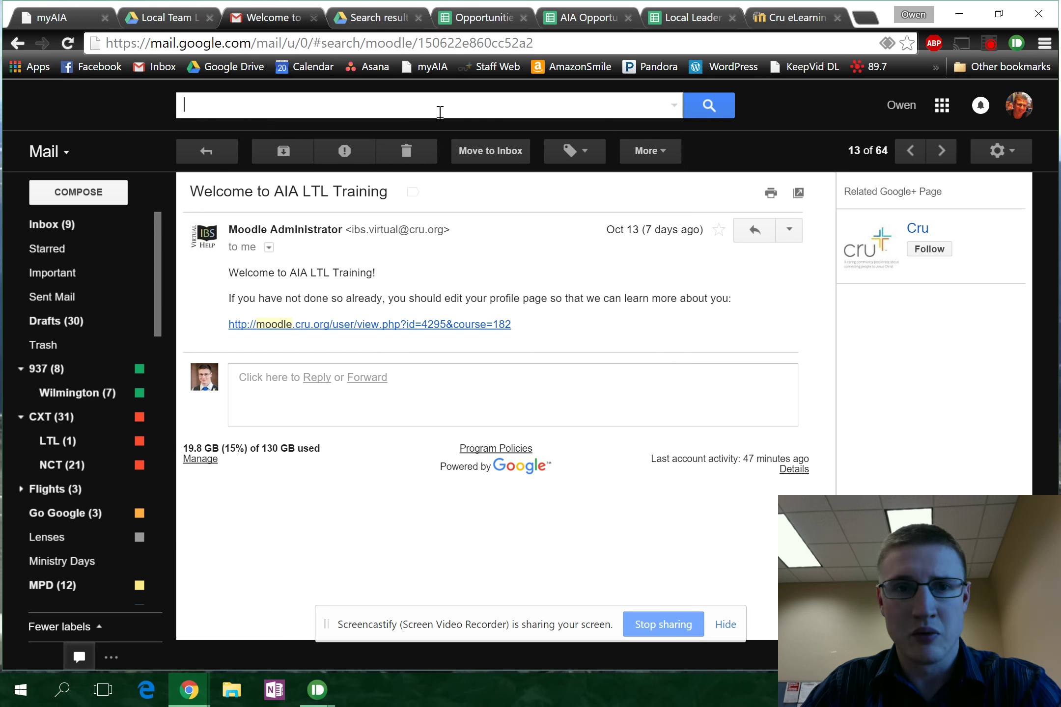
{"action": "left_click", "coordinate": [674, 105]}
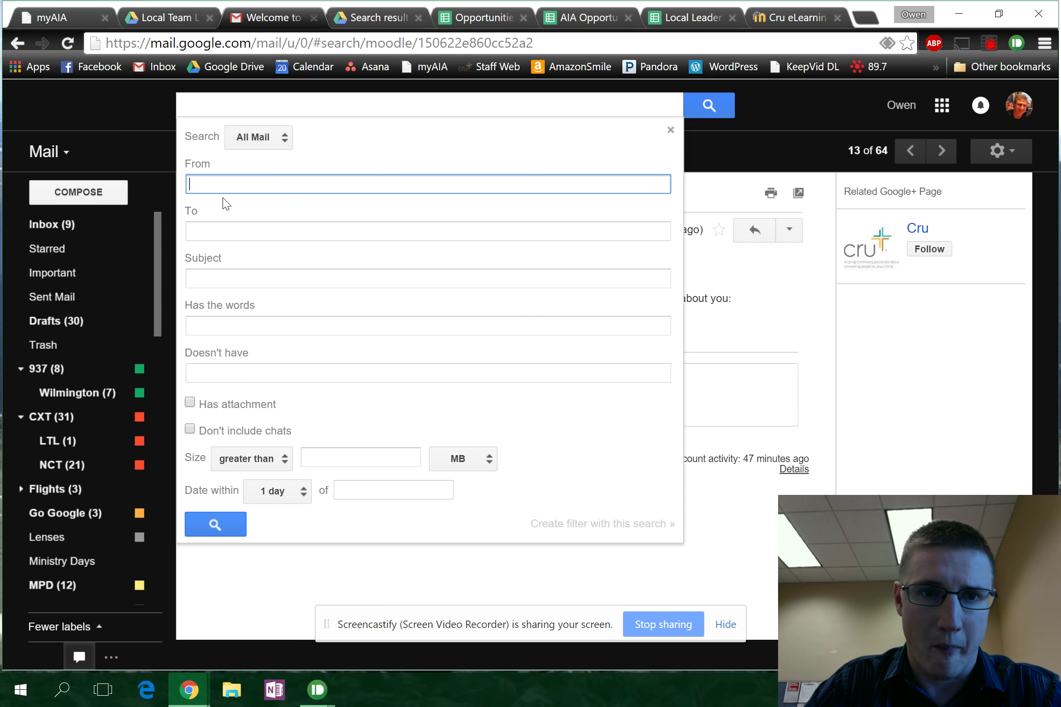
{"action": "key", "text": "ctrl+v"}
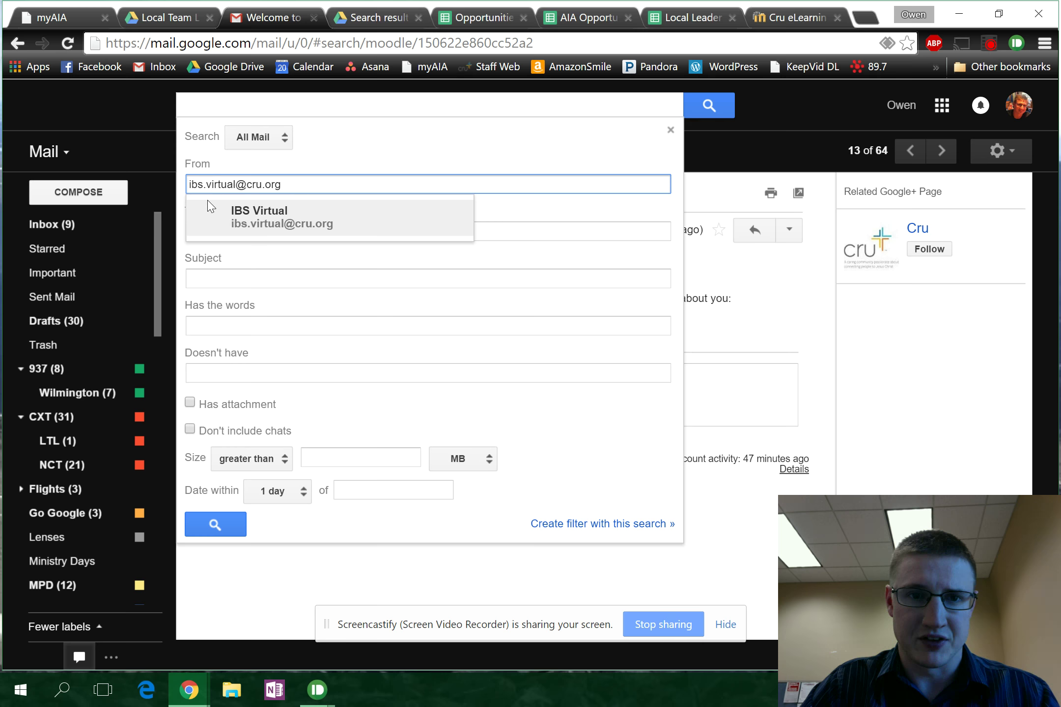
{"action": "left_click", "coordinate": [260, 222]}
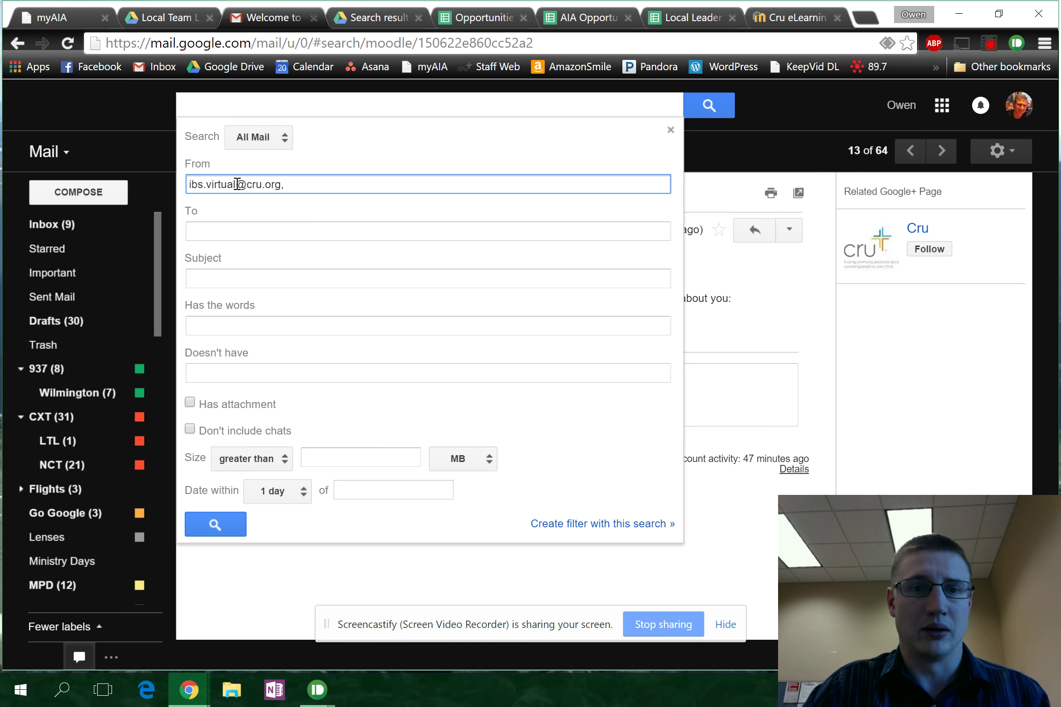
{"action": "left_click", "coordinate": [235, 328]}
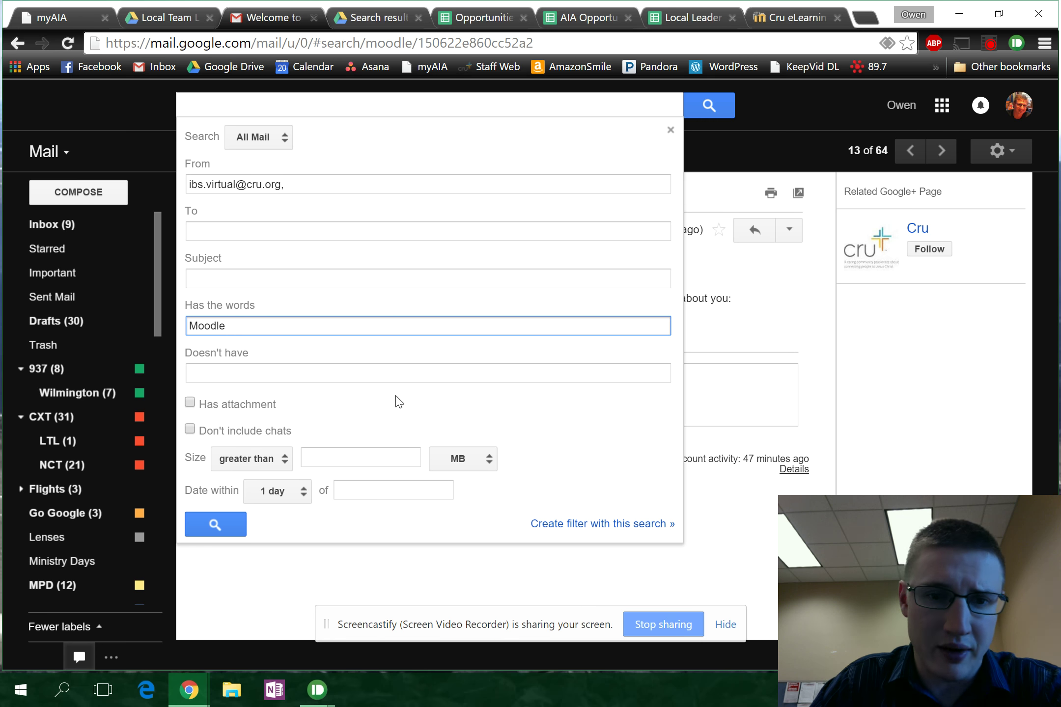
{"action": "left_click", "coordinate": [609, 525]}
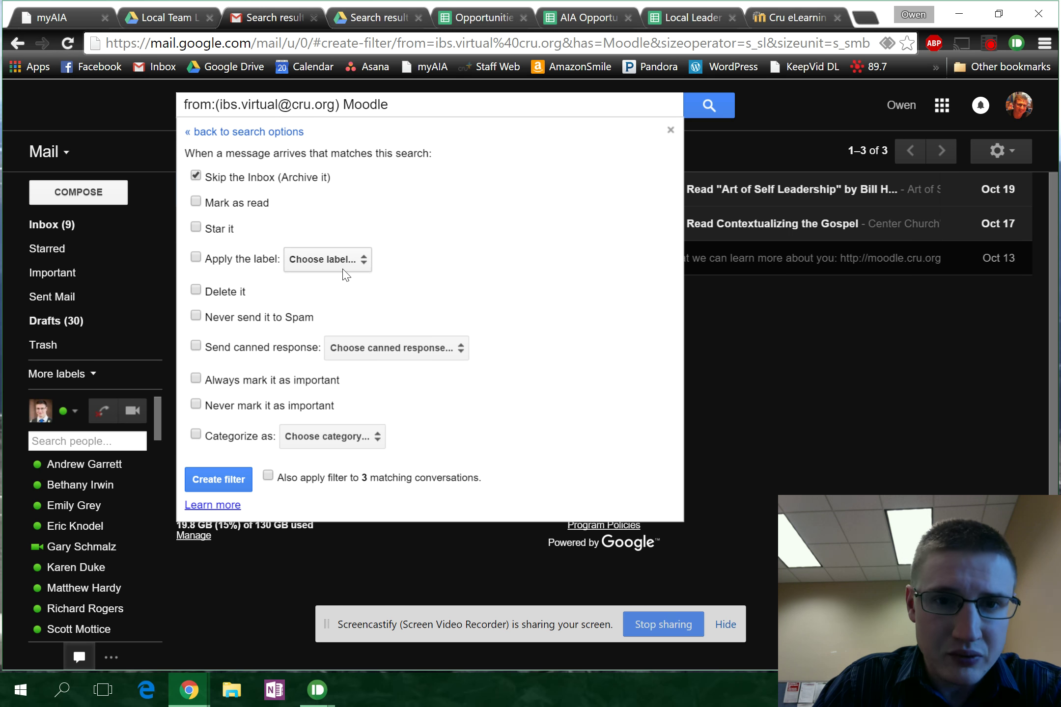
Apply the CXT/LTL label to matching Moodle mail and save the filter
{"action": "left_click", "coordinate": [357, 265]}
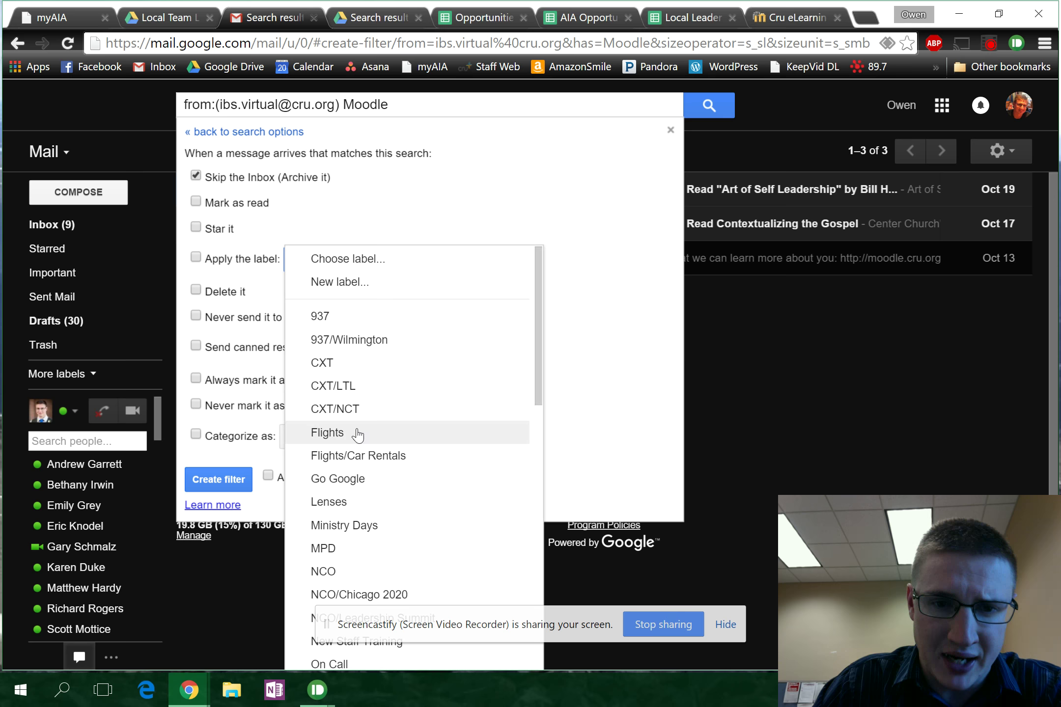
{"action": "left_click", "coordinate": [351, 387]}
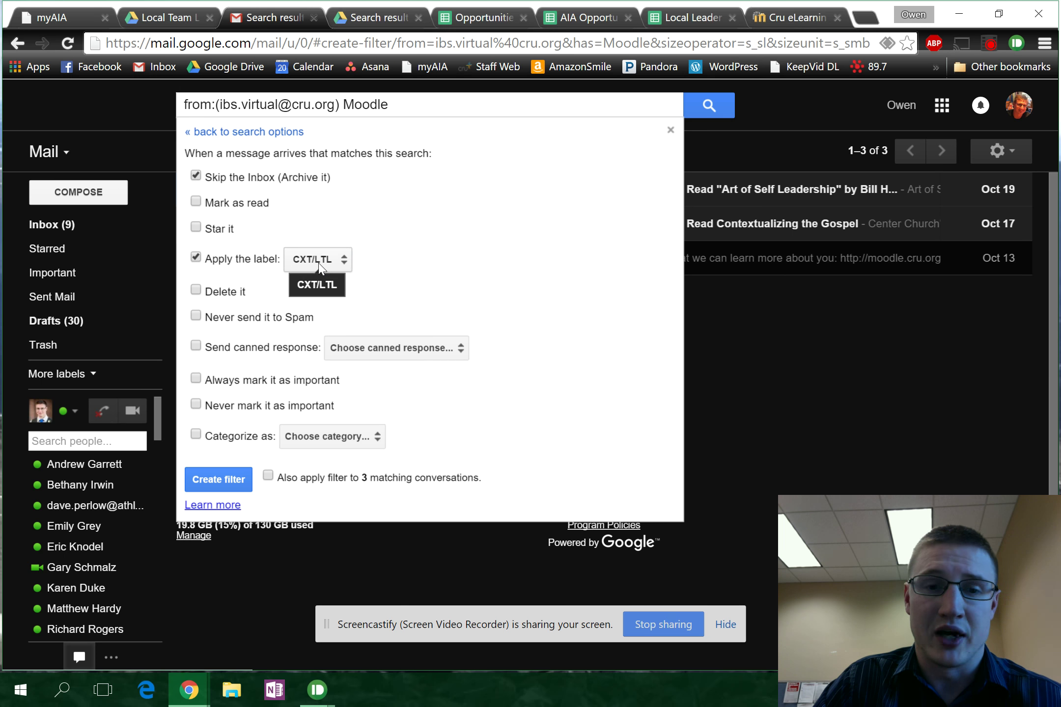
{"action": "left_click", "coordinate": [336, 260]}
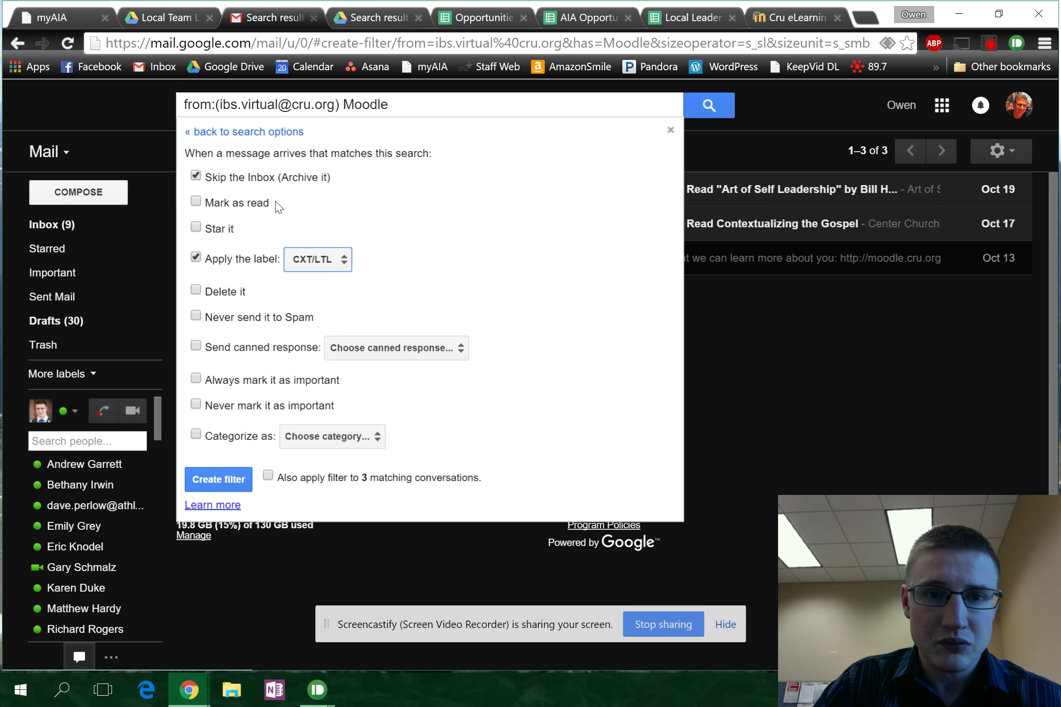
{"action": "left_click", "coordinate": [221, 480]}
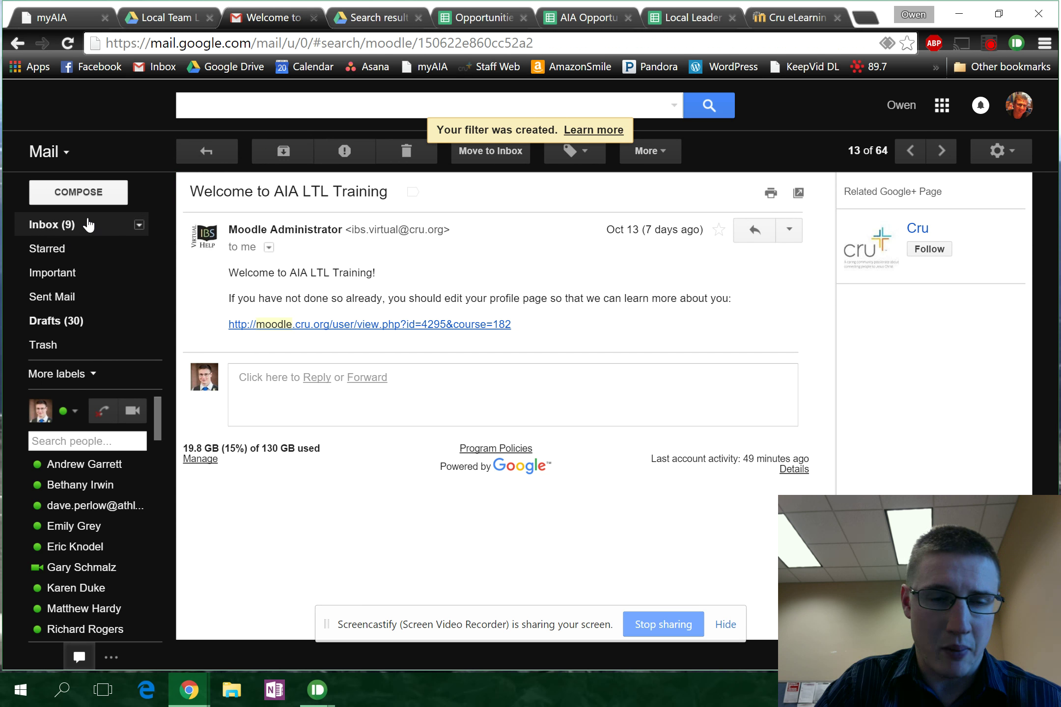
Browse the 13 conversations under the CXT/LTL label
{"action": "left_click", "coordinate": [78, 373]}
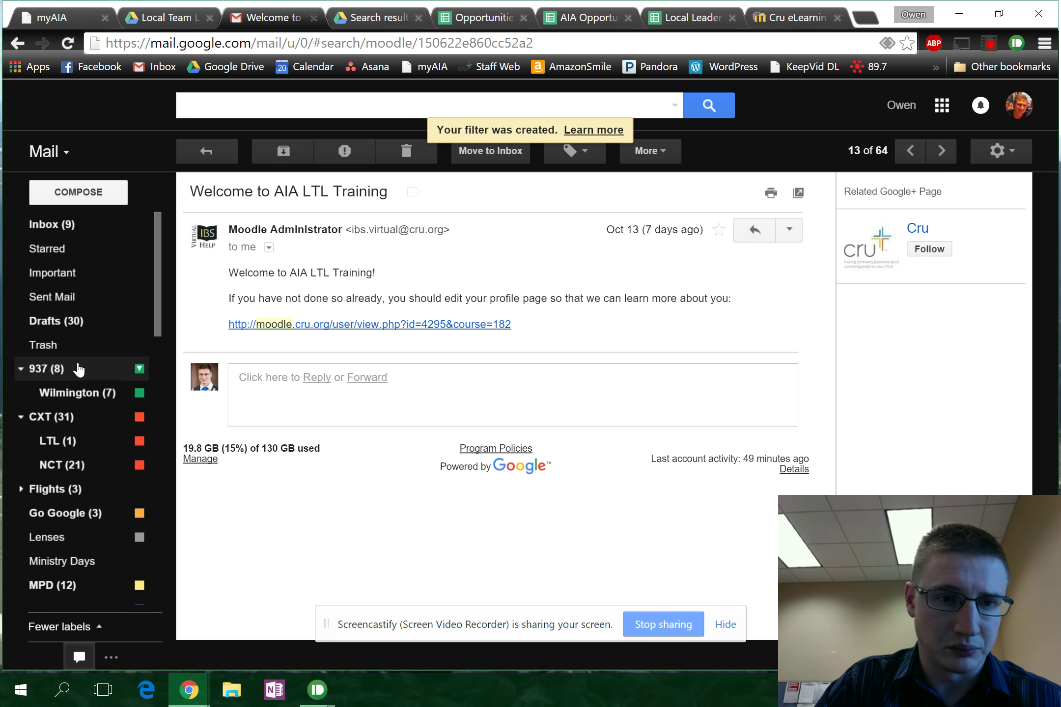
{"action": "left_click", "coordinate": [63, 448]}
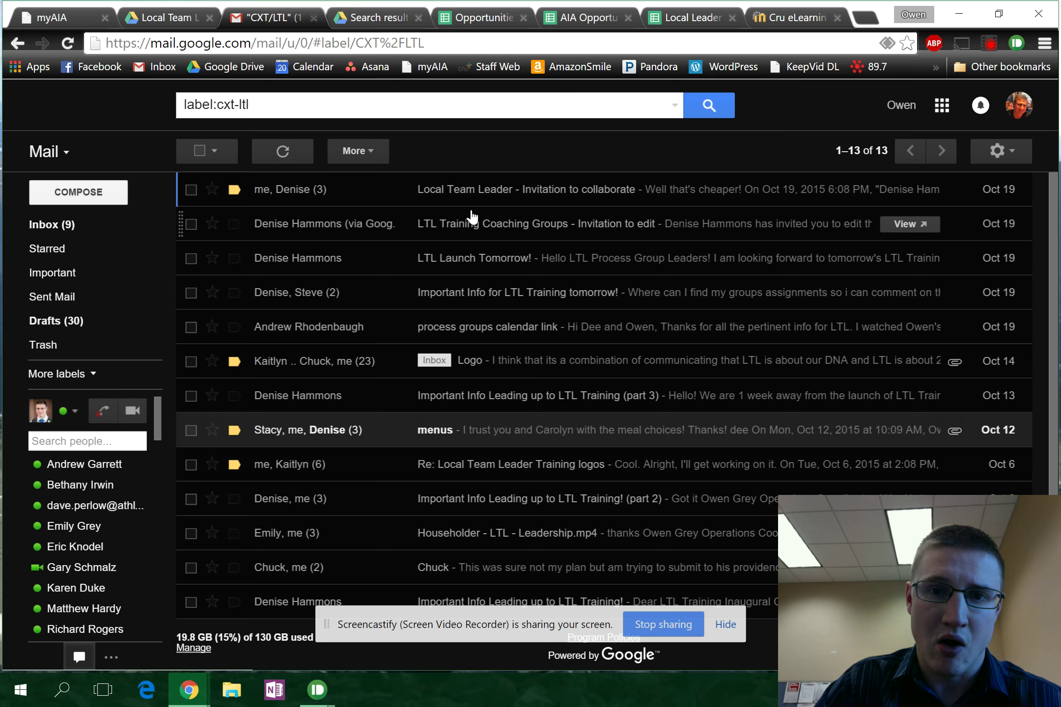
{"action": "scroll", "coordinate": [421, 227], "scroll_direction": "down", "scroll_amount": 5}
{"action": "scroll", "coordinate": [421, 227], "scroll_direction": "up", "scroll_amount": 5}
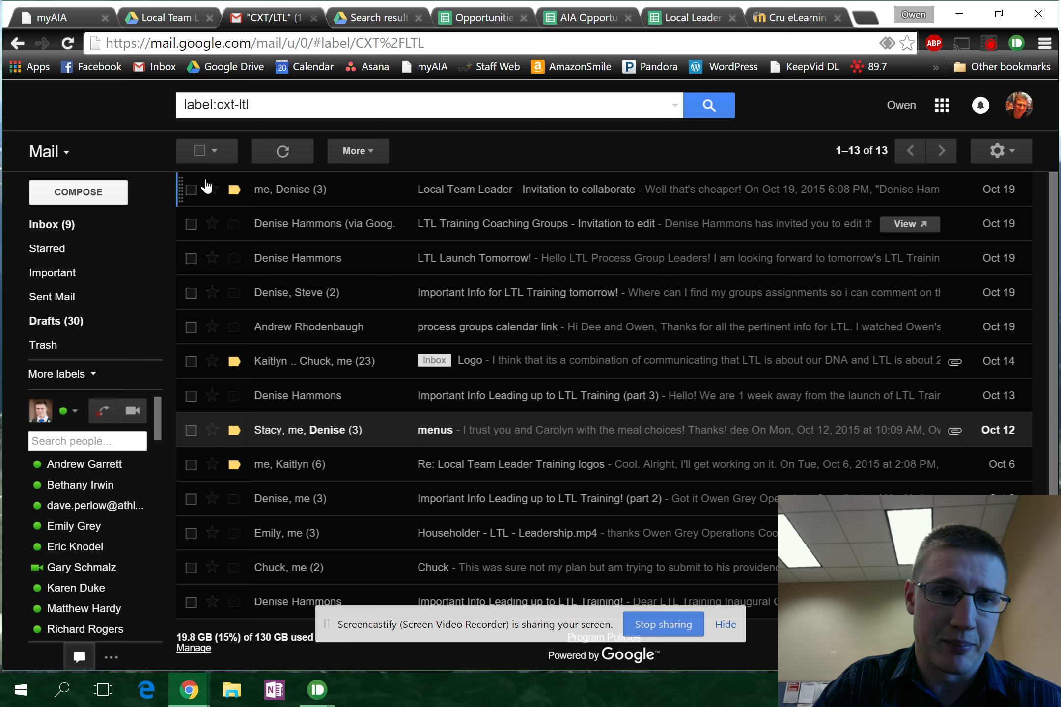
Return to the Inbox and look over its messages
{"action": "left_click", "coordinate": [52, 224]}
{"action": "scroll", "coordinate": [434, 207], "scroll_direction": "down", "scroll_amount": 4}
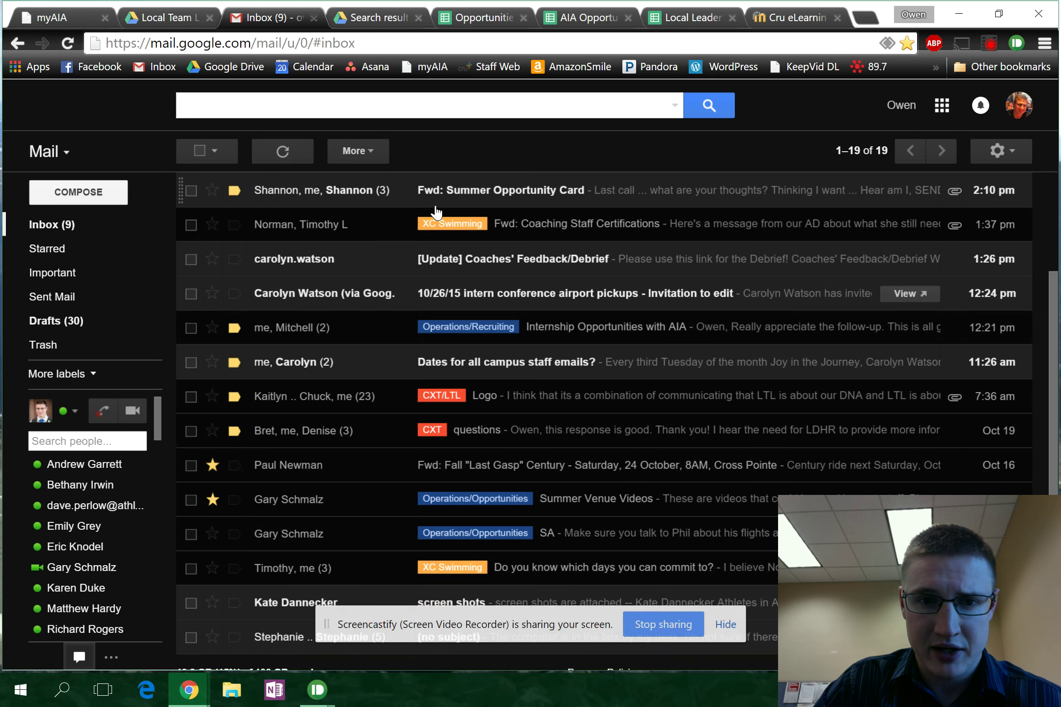
{"action": "scroll", "coordinate": [434, 208], "scroll_direction": "up", "scroll_amount": 4}
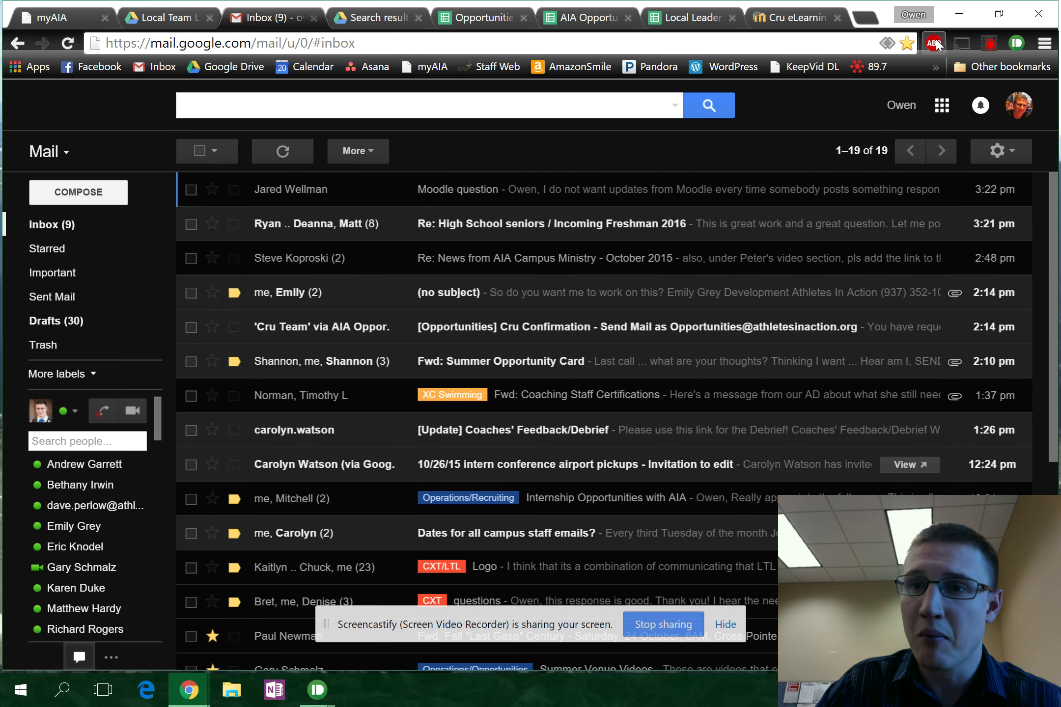
{"action": "left_click", "coordinate": [990, 45]}
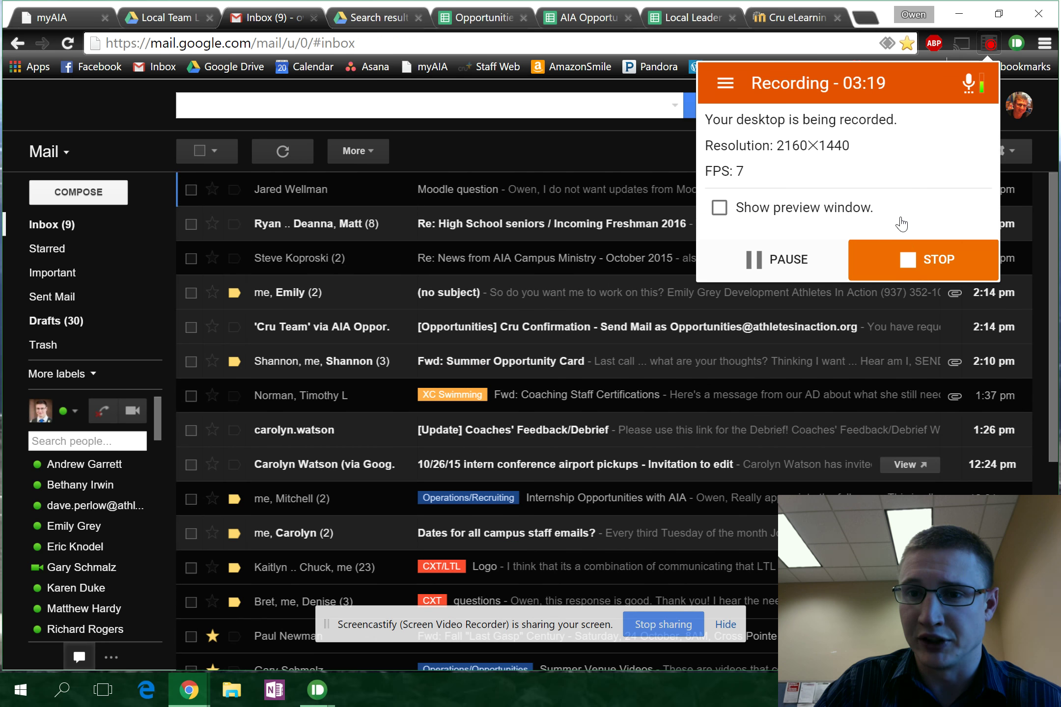